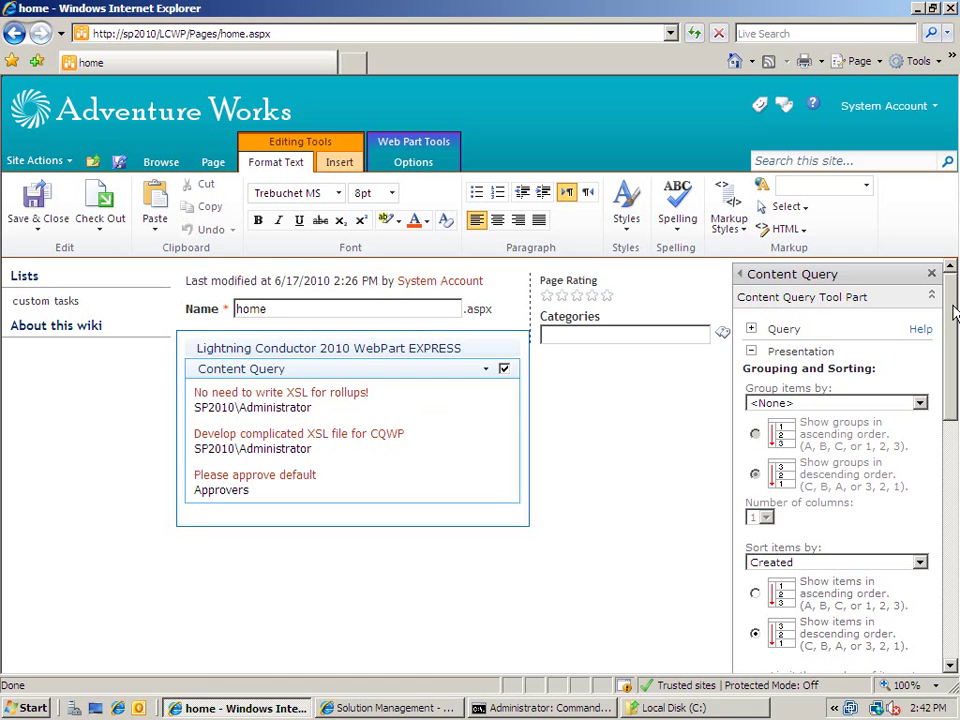
# Add Status after Assigned To in the Content Query web part's Description display field and apply the change.
pyautogui.moveTo(953, 313); pyautogui.dragTo(949, 510)
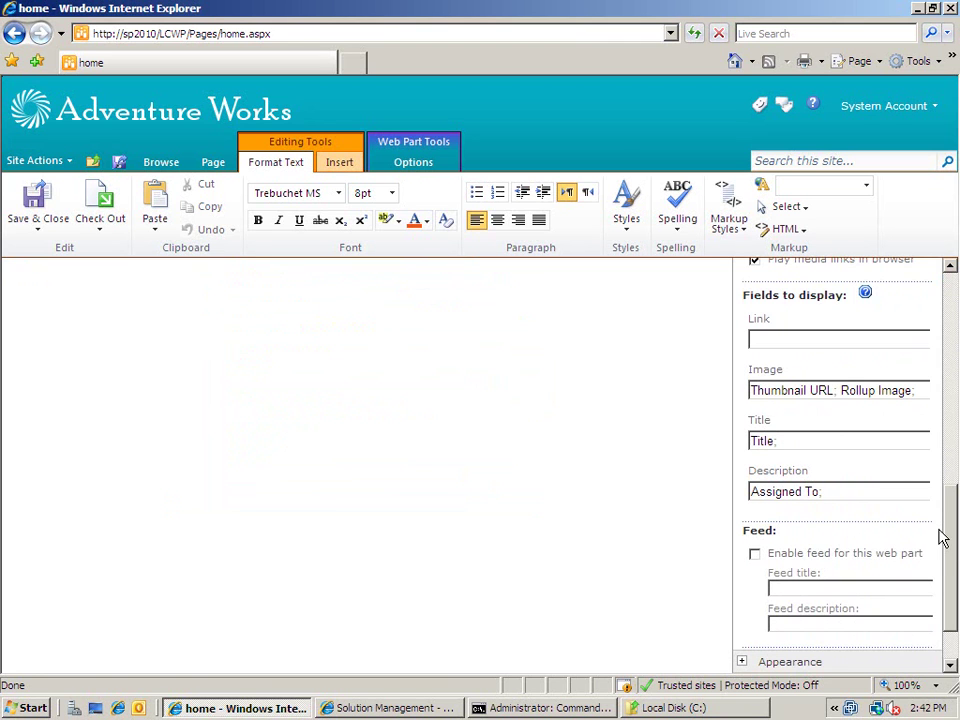
pyautogui.moveTo(956, 553); pyautogui.dragTo(955, 470)
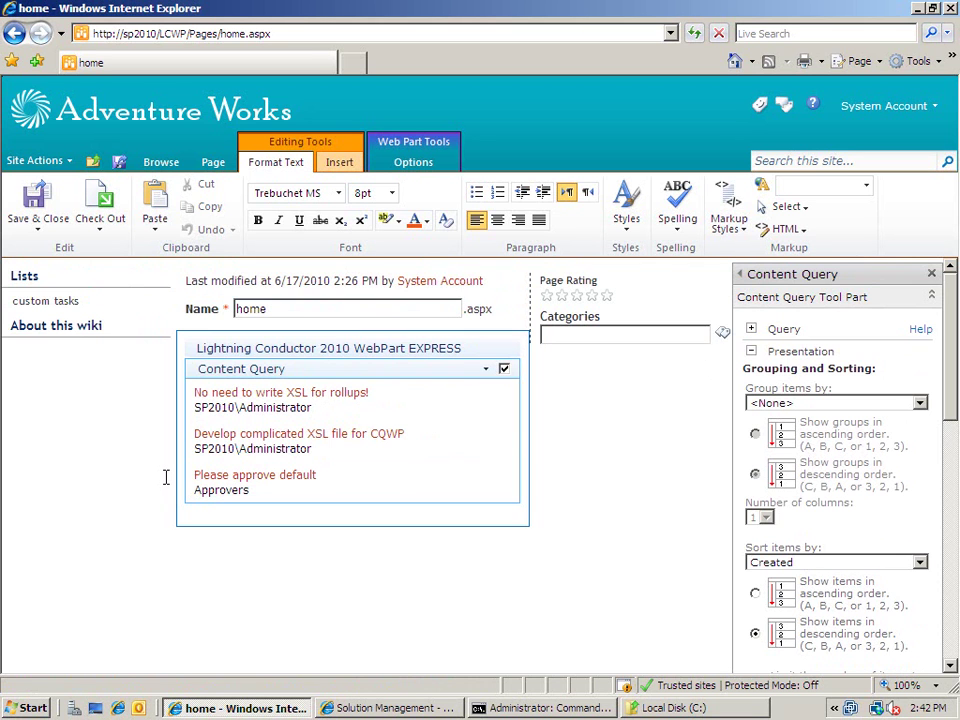
pyautogui.moveTo(949, 396); pyautogui.dragTo(945, 616)
pyautogui.click(846, 463)
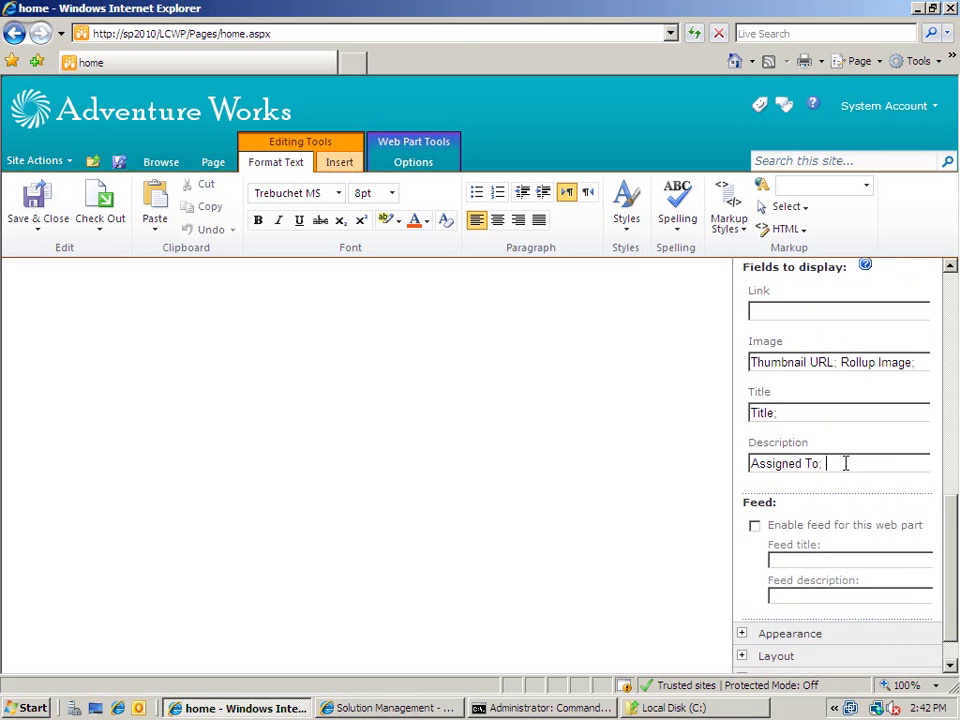
pyautogui.write('Statu')
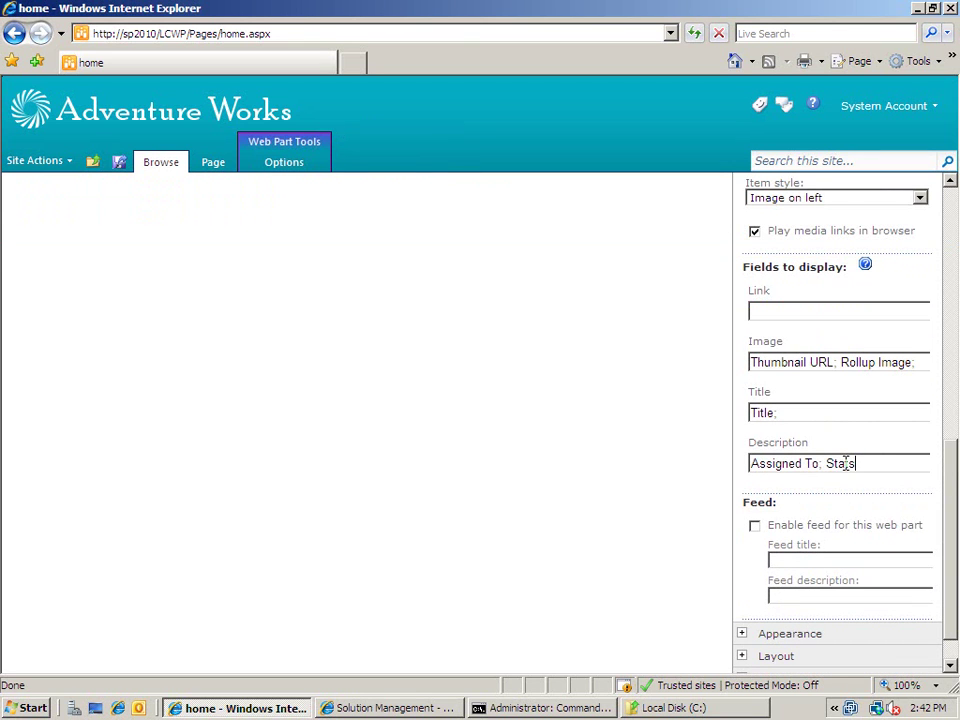
pyautogui.write('s')
pyautogui.moveTo(950, 537); pyautogui.dragTo(949, 598)
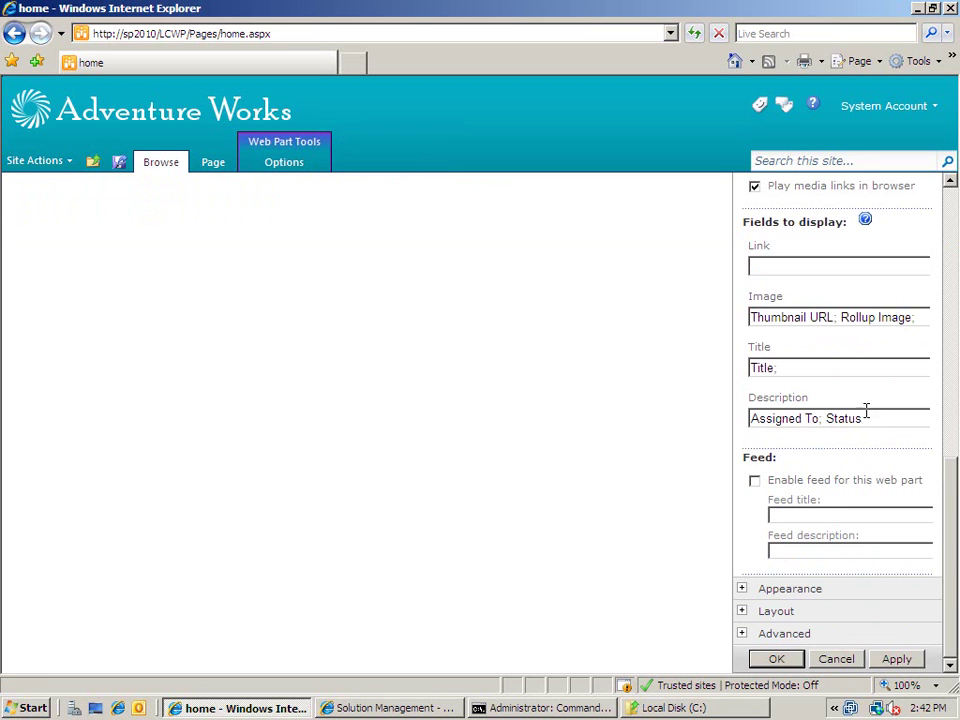
pyautogui.write(';')
pyautogui.click(897, 660)
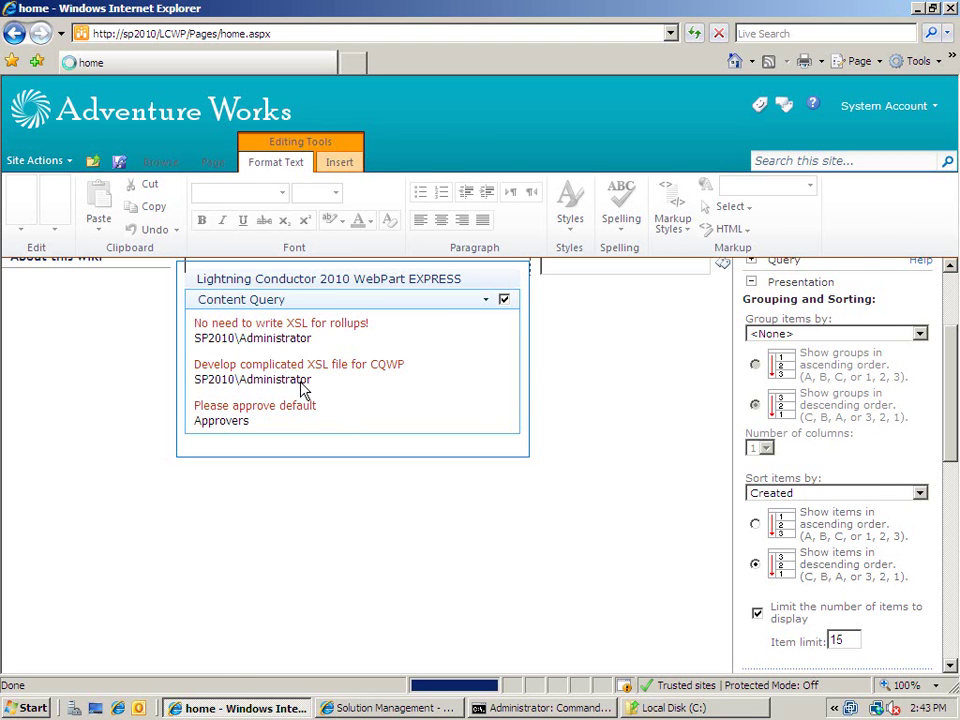
pyautogui.click(381, 396)
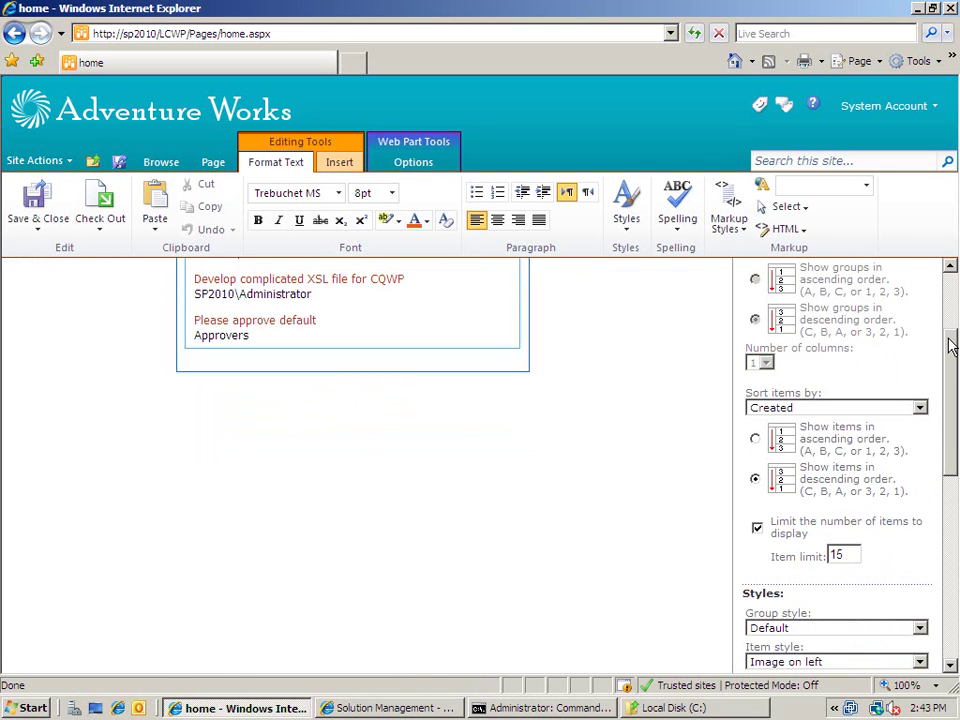
# Open the site column gallery from the Fields to display help and look through the available site columns.
pyautogui.moveTo(951, 336); pyautogui.dragTo(943, 538)
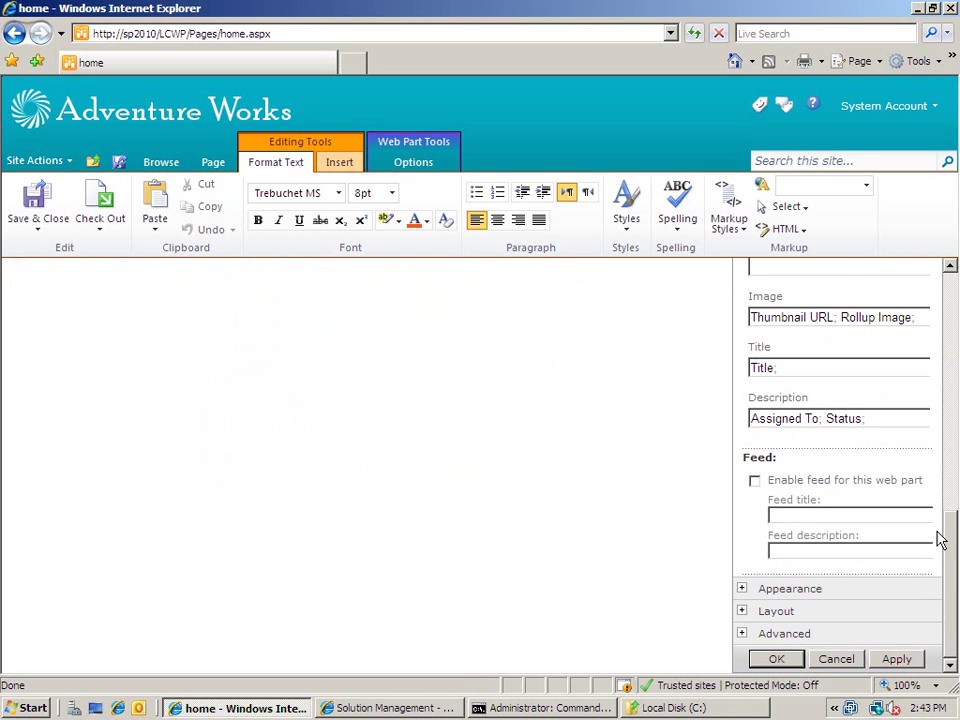
pyautogui.click(864, 417)
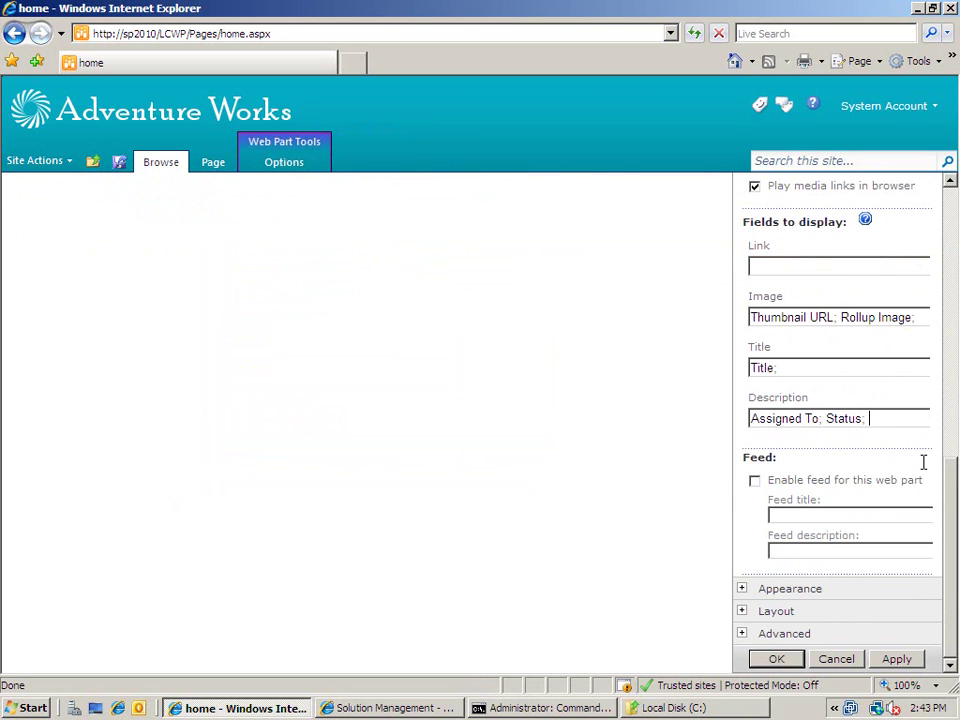
pyautogui.moveTo(917, 454); pyautogui.dragTo(874, 250)
pyautogui.click(878, 253)
pyautogui.click(865, 220)
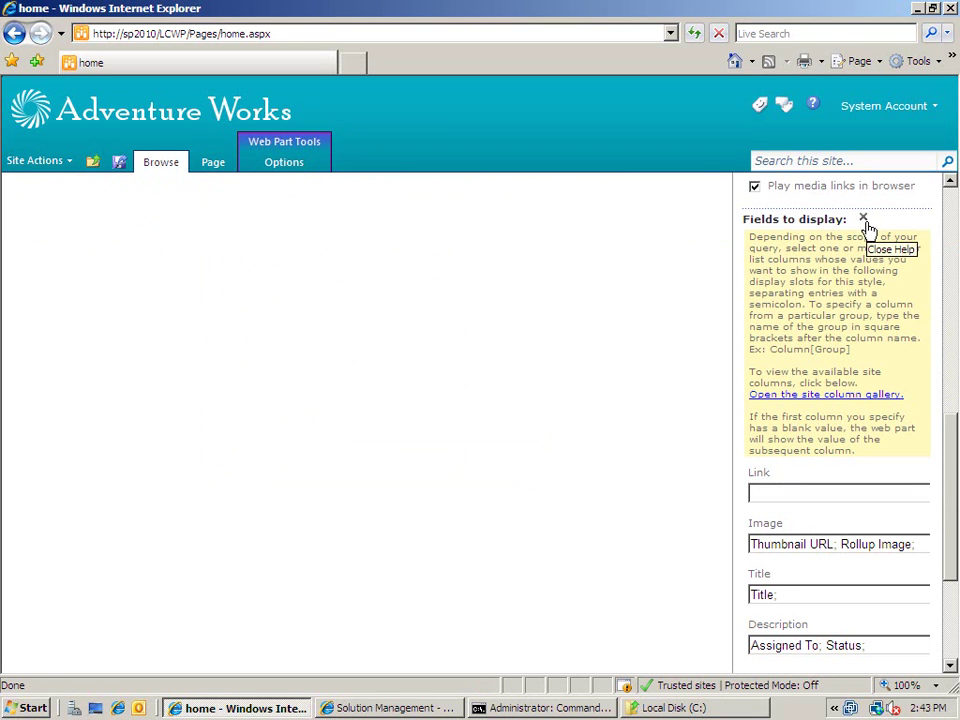
pyautogui.click(833, 396)
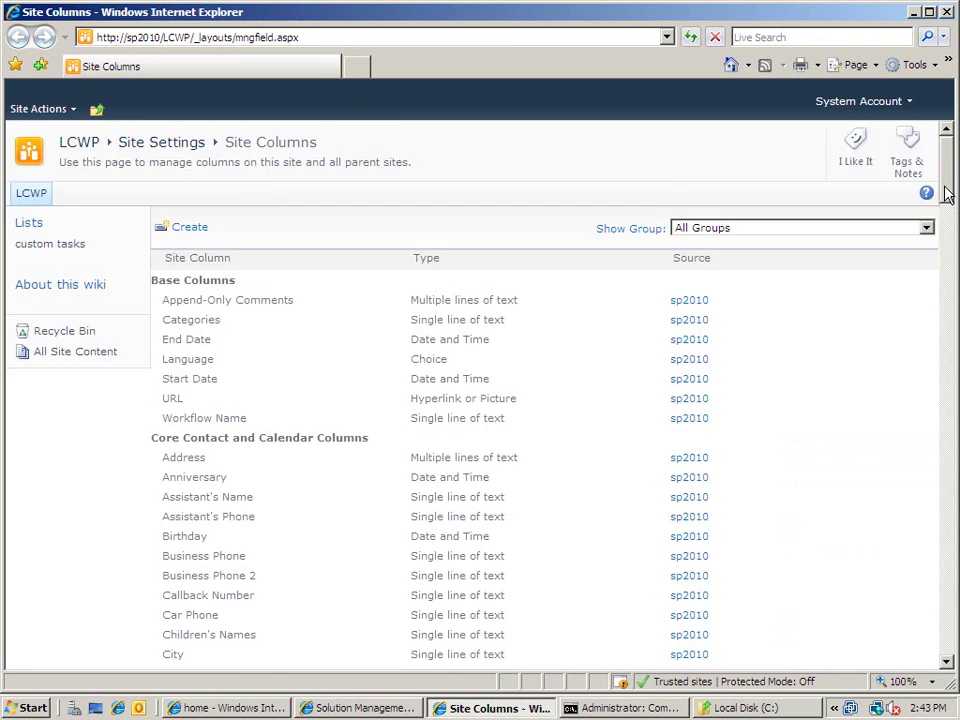
pyautogui.moveTo(952, 189); pyautogui.dragTo(936, 296)
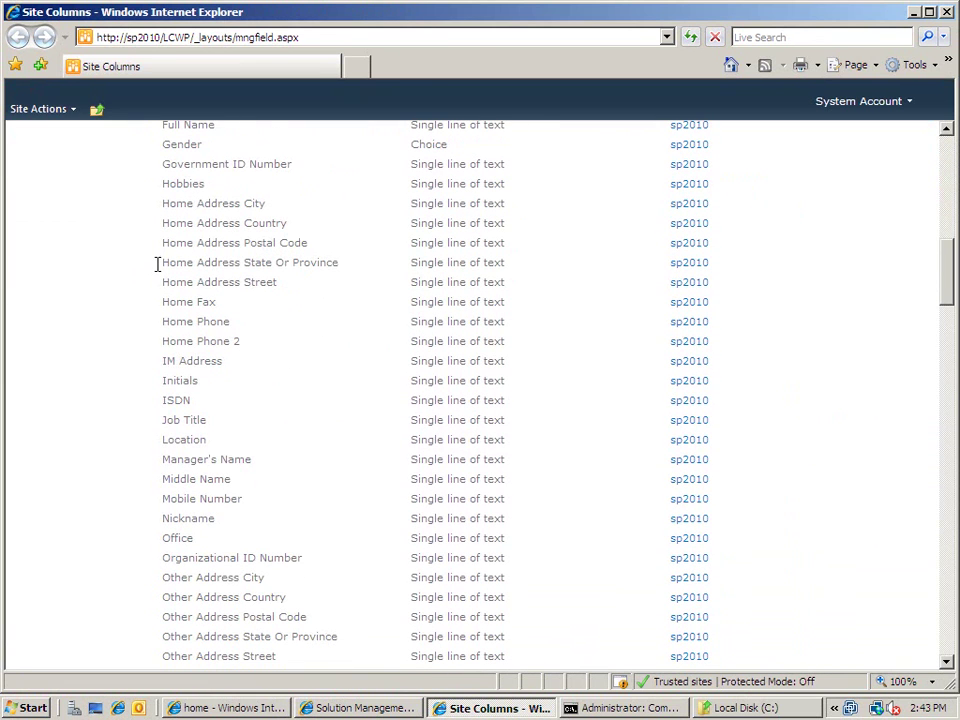
pyautogui.moveTo(124, 264); pyautogui.dragTo(340, 266)
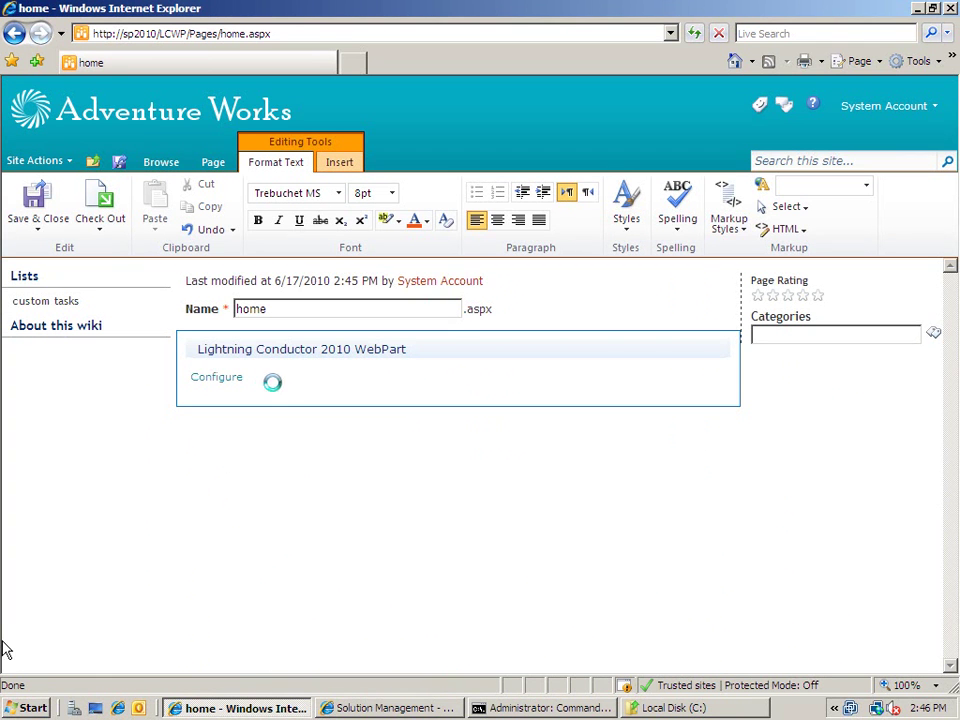
# Open the Lightning Conductor web part configuration, saving page changes, and set the data refreshing interval to 5 seconds.
pyautogui.click(235, 382)
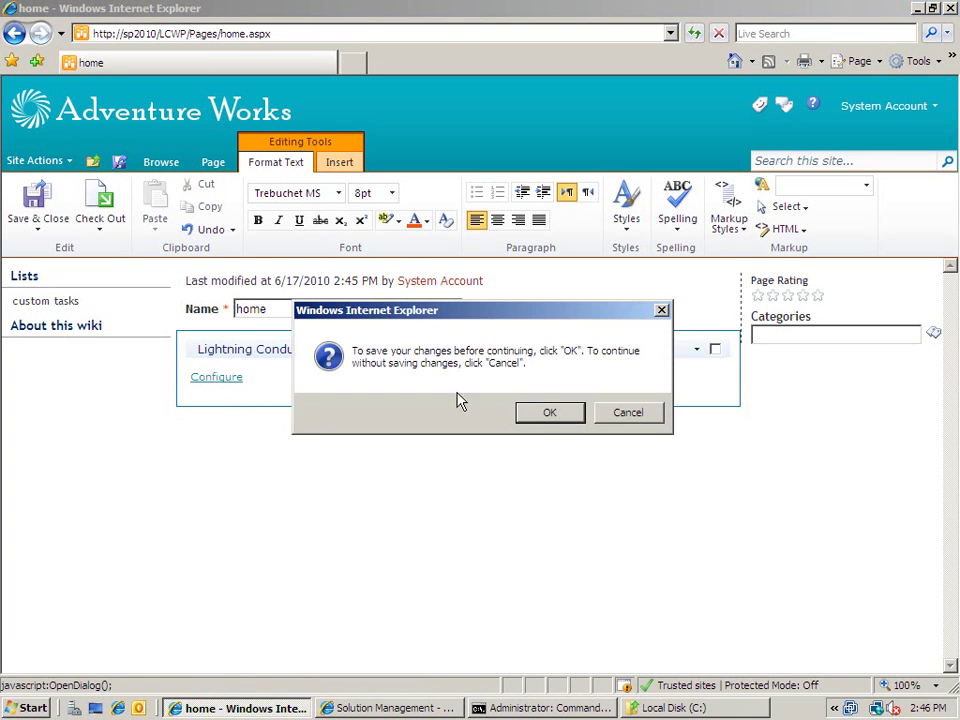
pyautogui.click(547, 410)
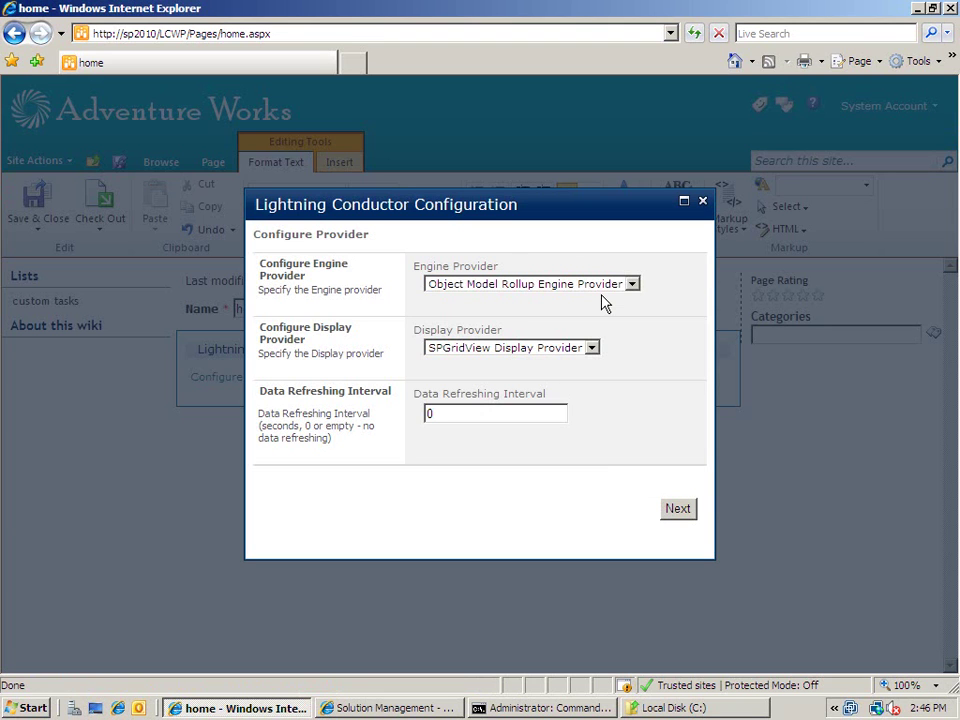
pyautogui.click(485, 409)
pyautogui.press('BackSpace')
pyautogui.write('5')
pyautogui.click(674, 518)
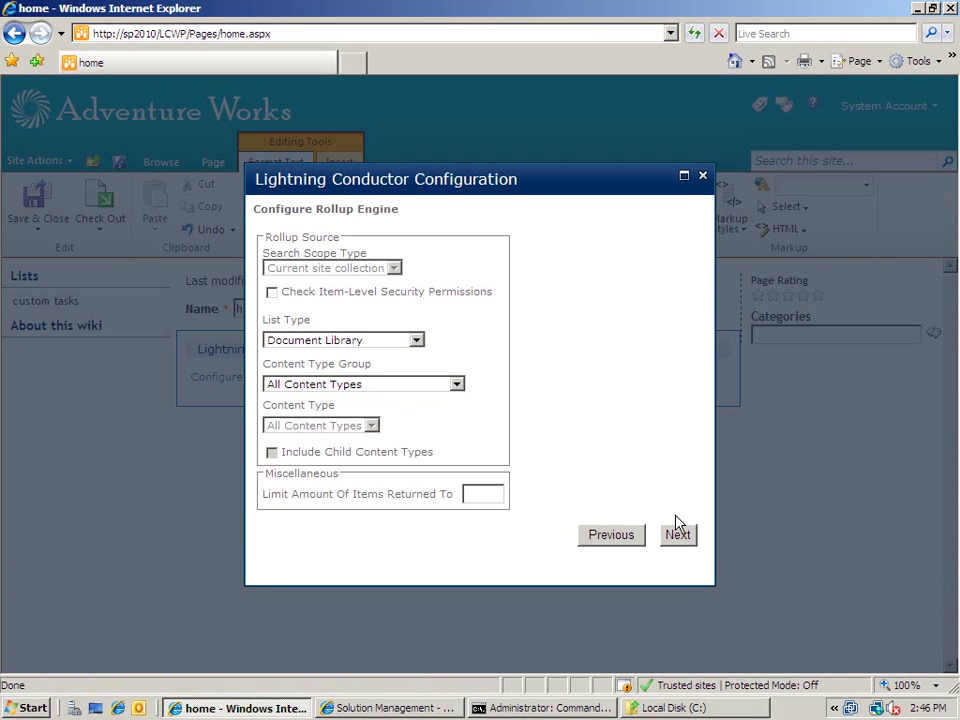
# Set the rollup engine's list type to Tasks and continue to the display provider configuration.
pyautogui.click(416, 341)
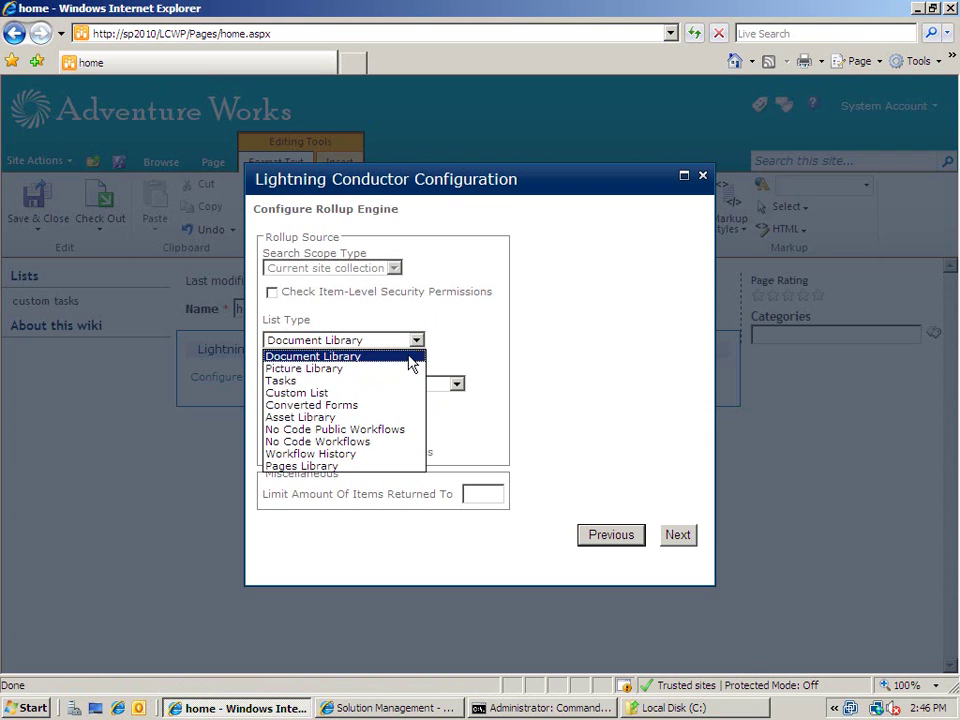
pyautogui.click(392, 380)
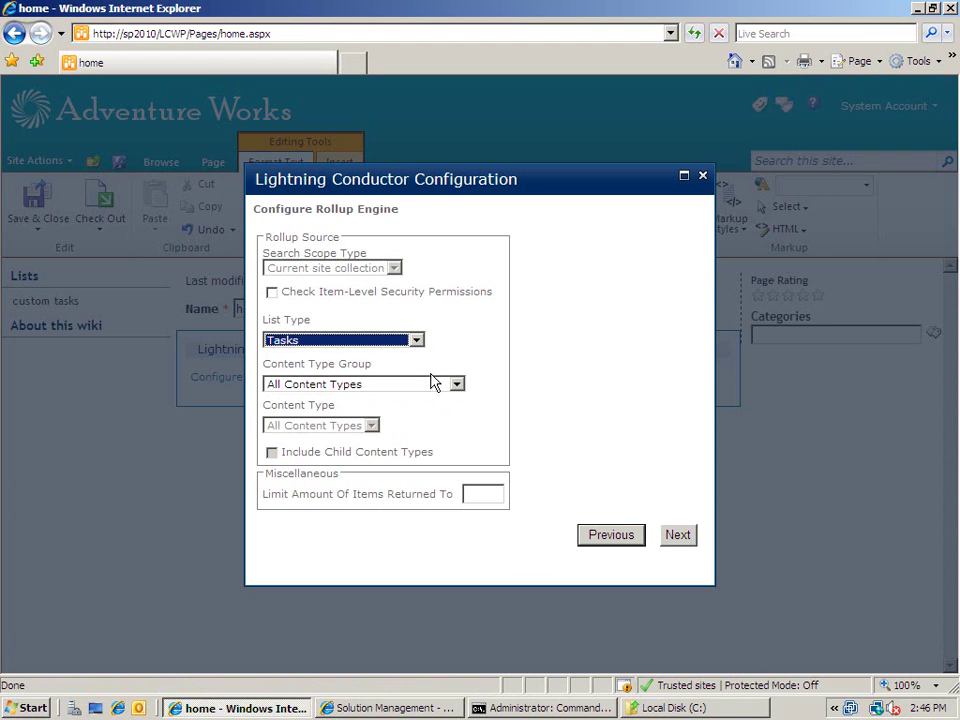
pyautogui.click(690, 537)
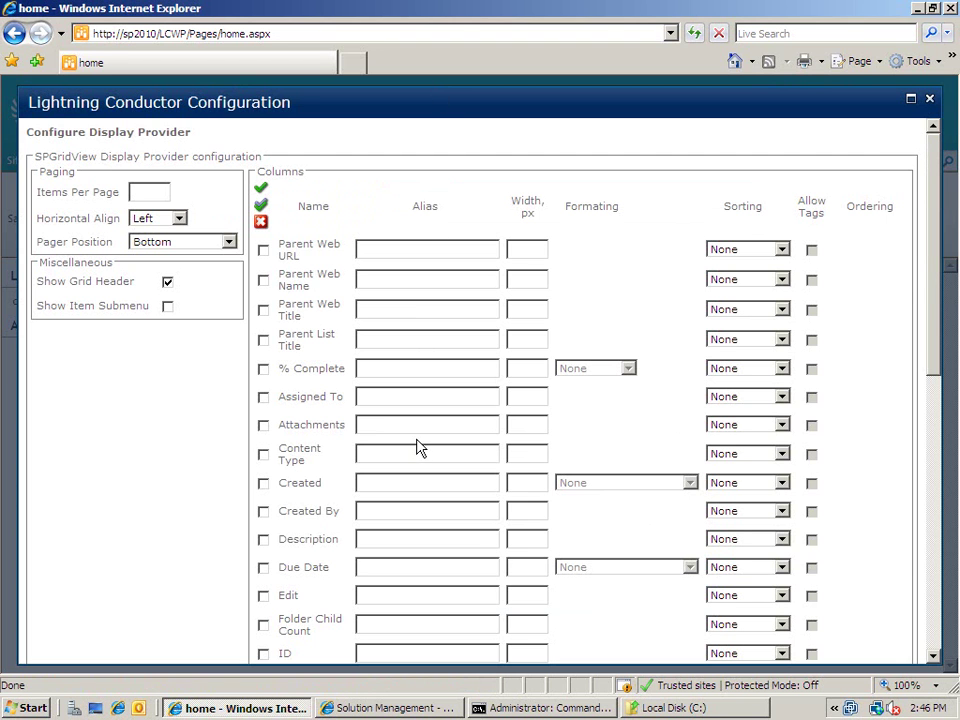
# Select the first Title, % Complete, Priority, Start Date and Assigned To columns for display in the grid.
pyautogui.scroll(-3, 930, 376)
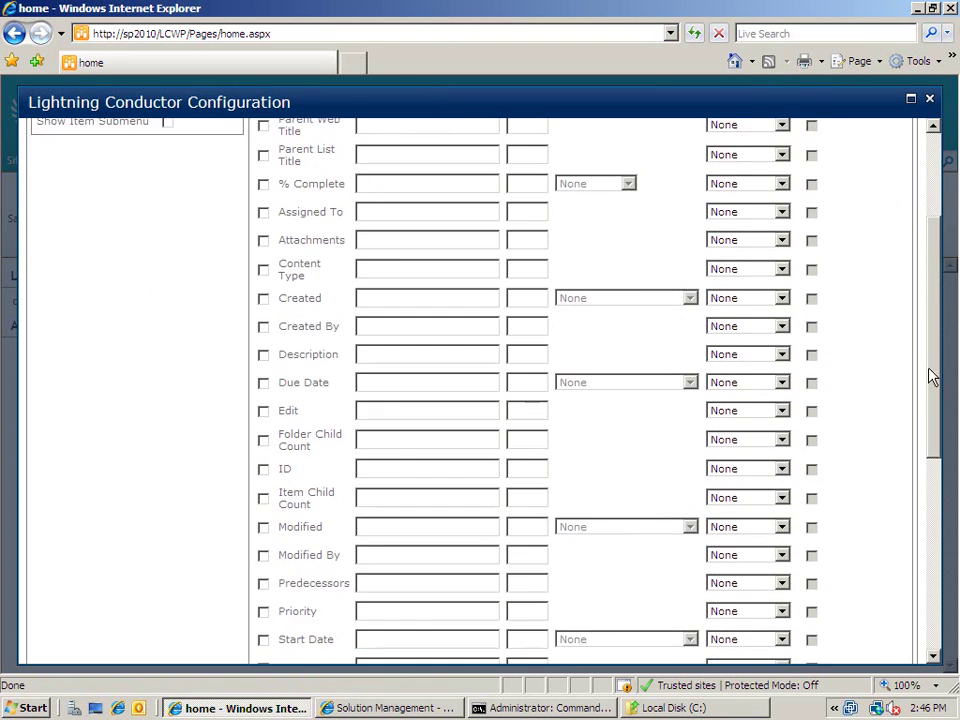
pyautogui.scroll(-4, 930, 376)
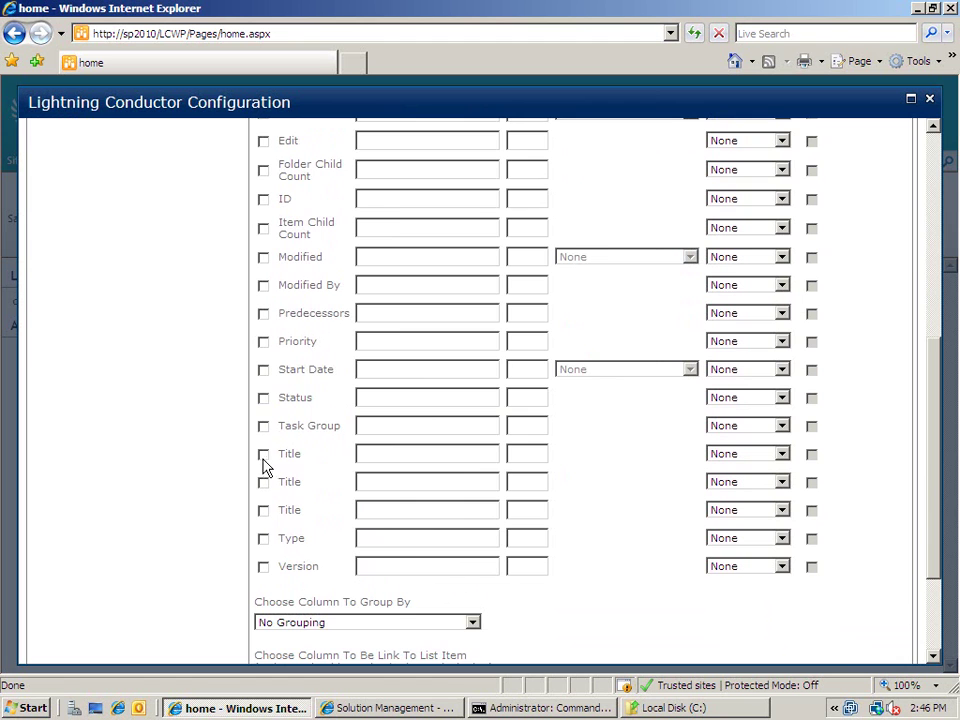
pyautogui.click(263, 456)
pyautogui.moveTo(936, 497); pyautogui.dragTo(928, 315)
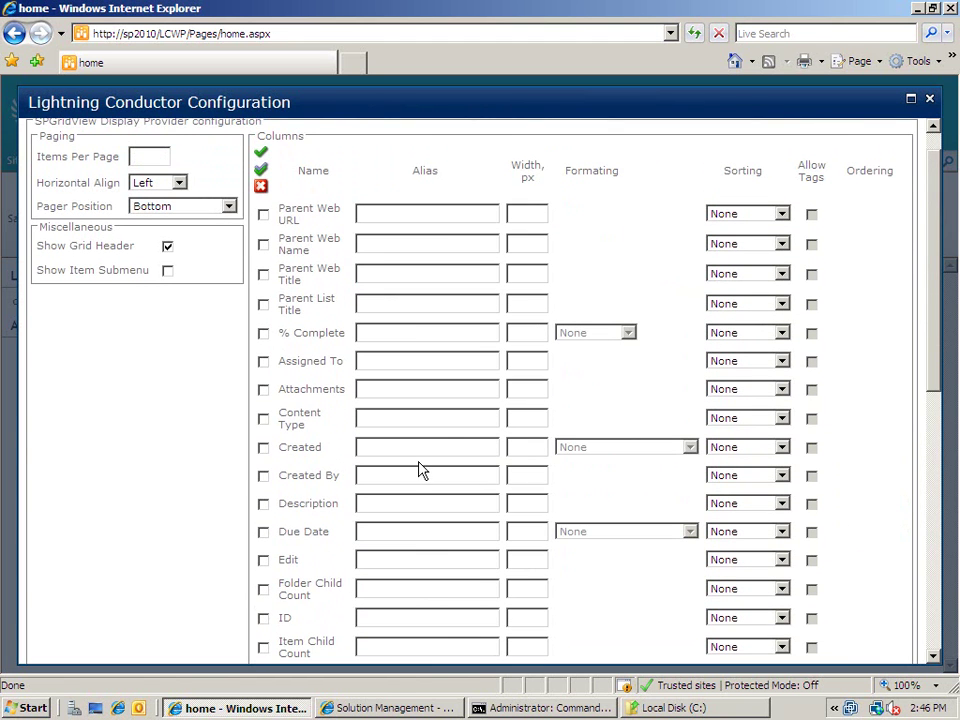
pyautogui.click(263, 333)
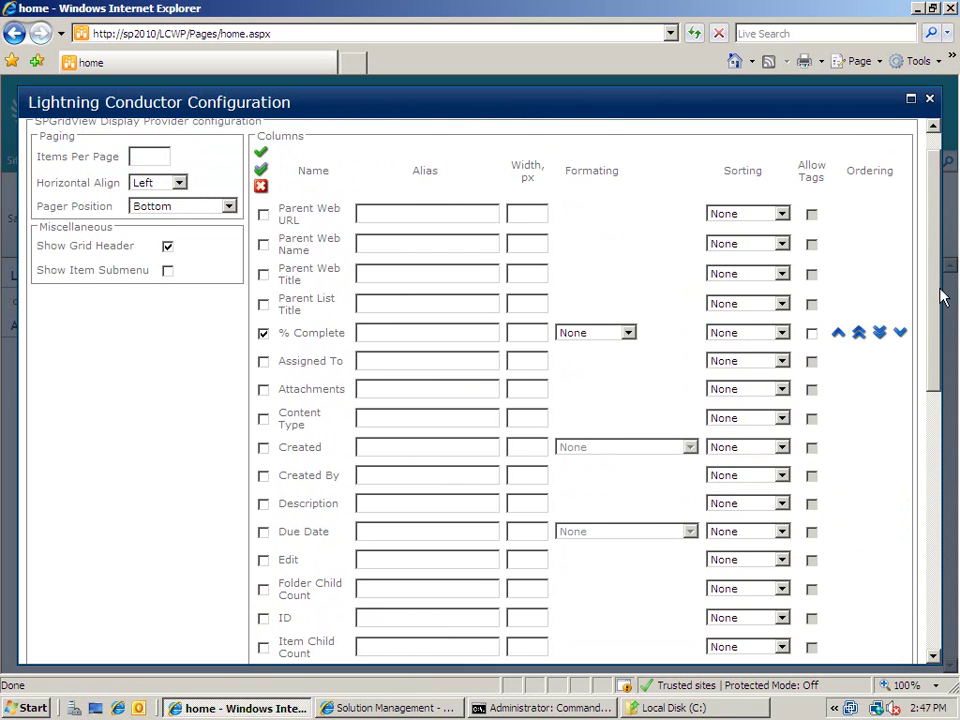
pyautogui.moveTo(938, 300); pyautogui.dragTo(926, 420)
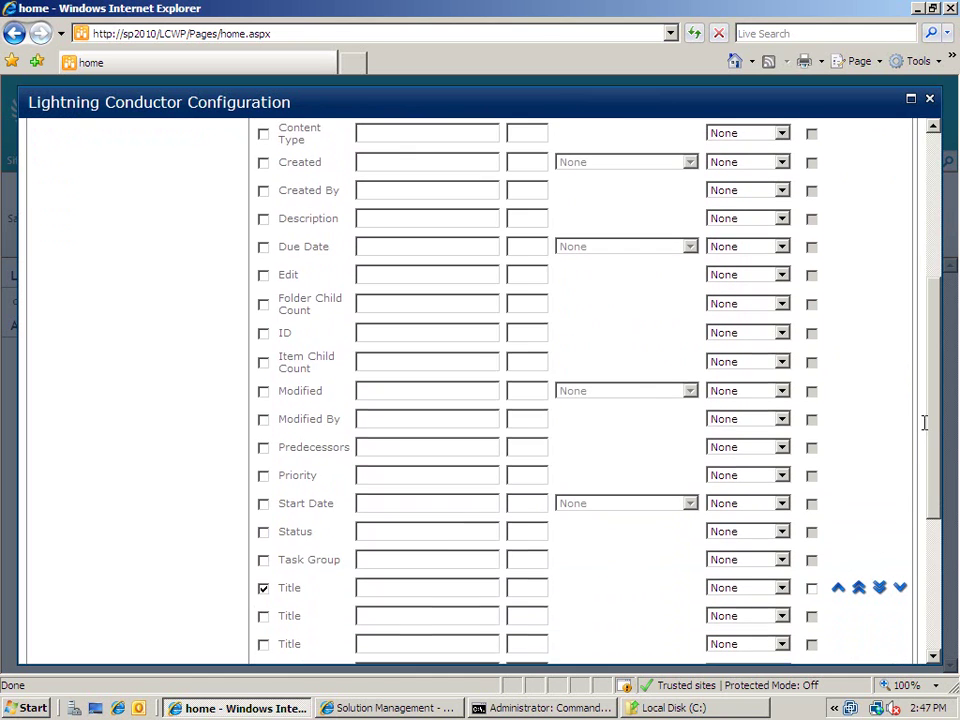
pyautogui.click(264, 477)
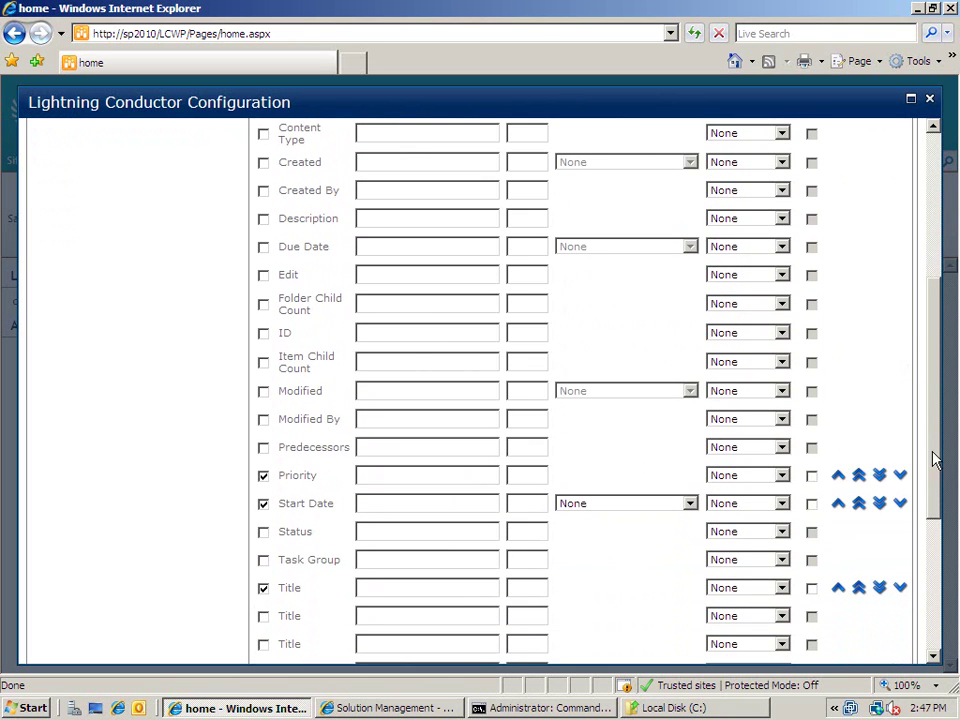
pyautogui.moveTo(932, 458); pyautogui.dragTo(907, 380)
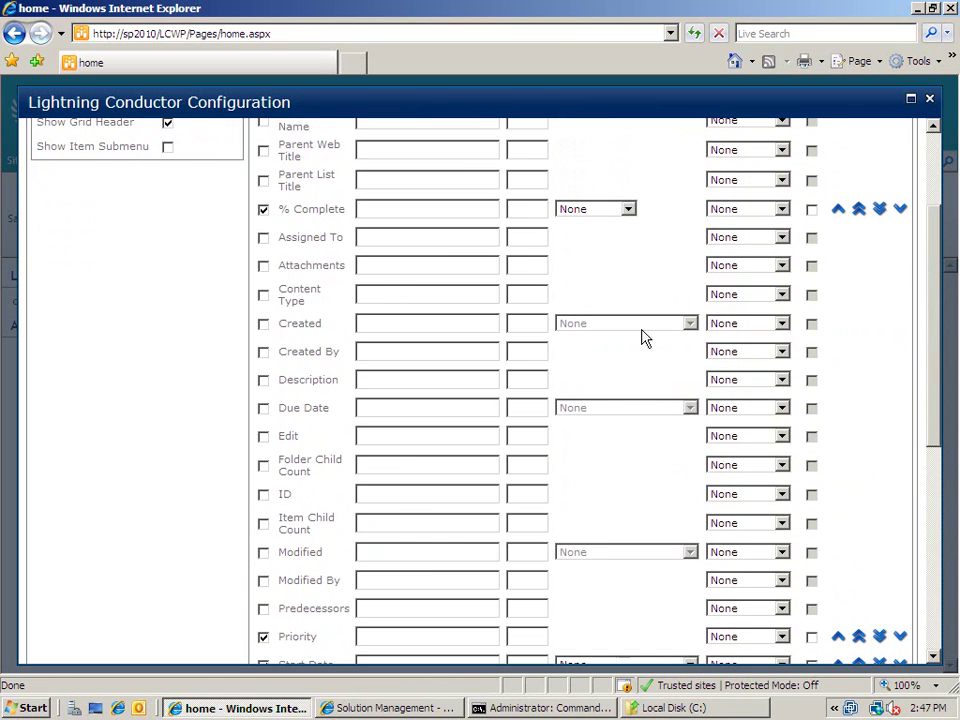
pyautogui.click(263, 238)
# Move the selected Title column to the start of the column order and format % Complete as Currency.
pyautogui.moveTo(936, 349); pyautogui.dragTo(921, 509)
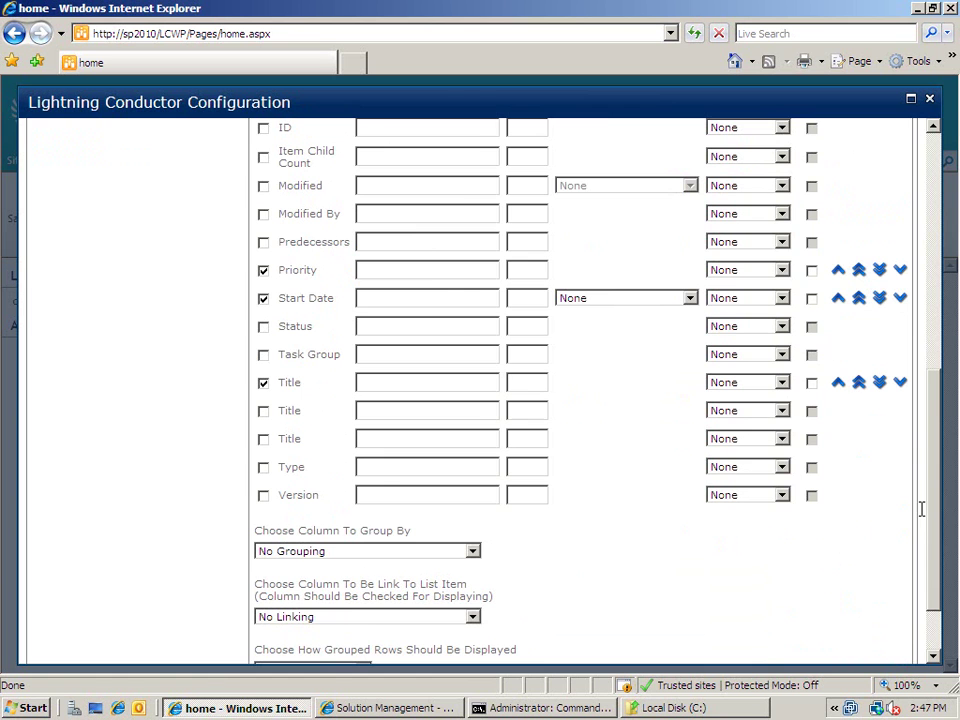
pyautogui.click(859, 384)
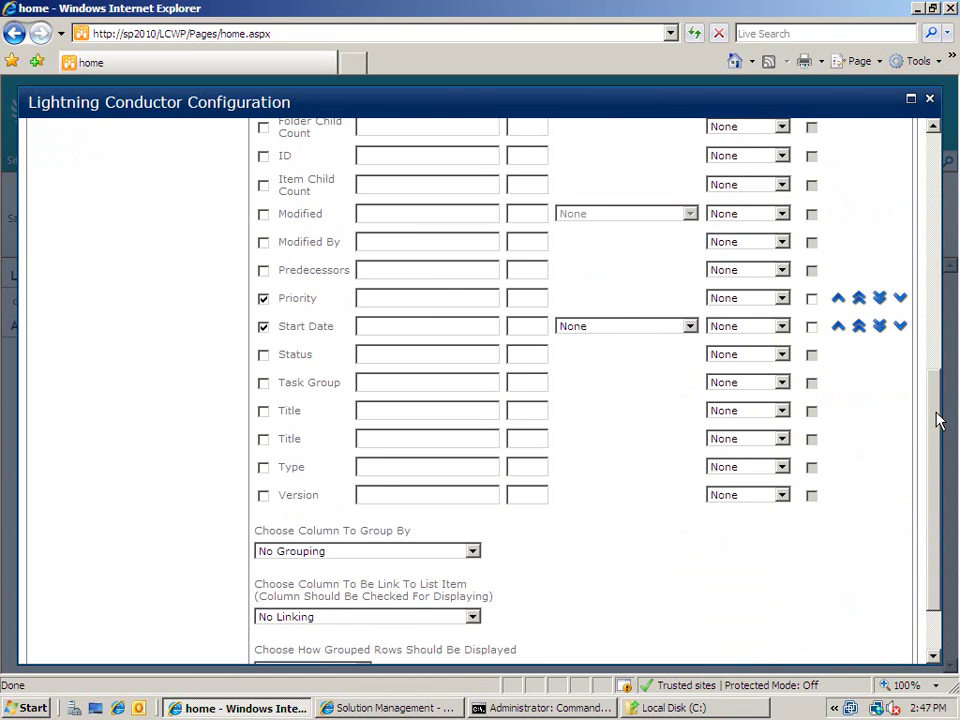
pyautogui.moveTo(938, 418); pyautogui.dragTo(922, 173)
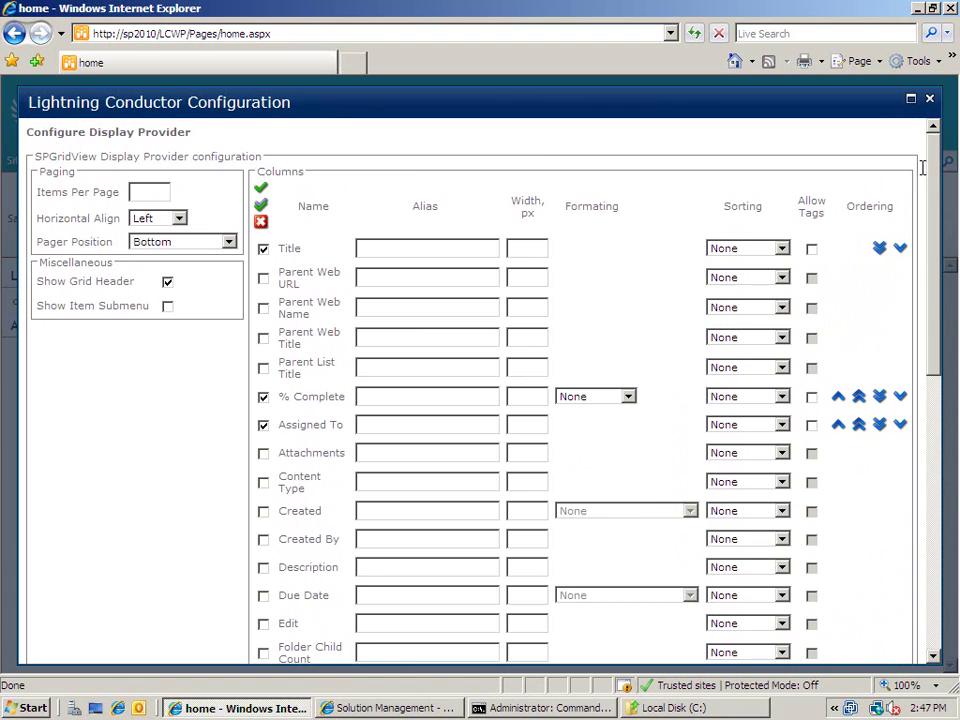
pyautogui.click(603, 396)
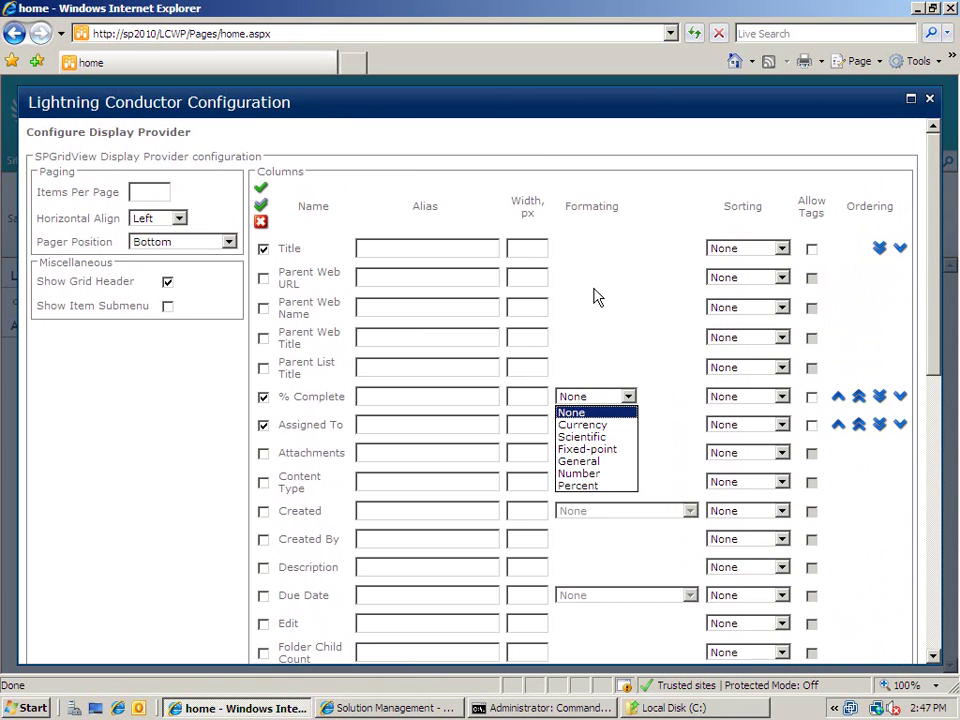
pyautogui.click(609, 426)
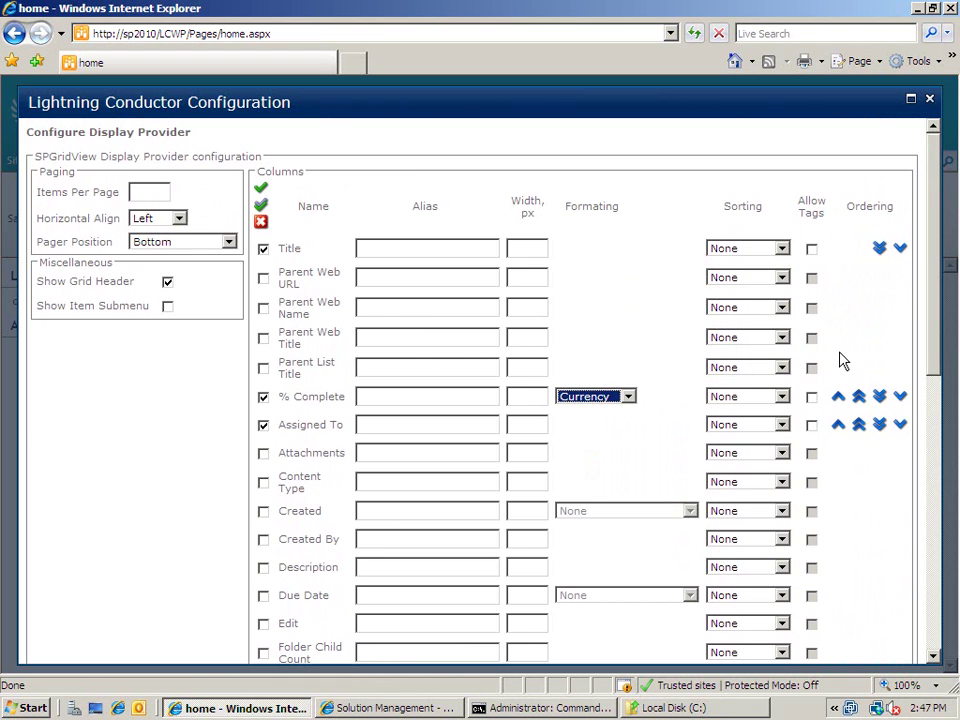
# Make Title [LinkTitle] the column linking to the list item, then finish the configuration and save the page changes.
pyautogui.moveTo(937, 348); pyautogui.dragTo(942, 634)
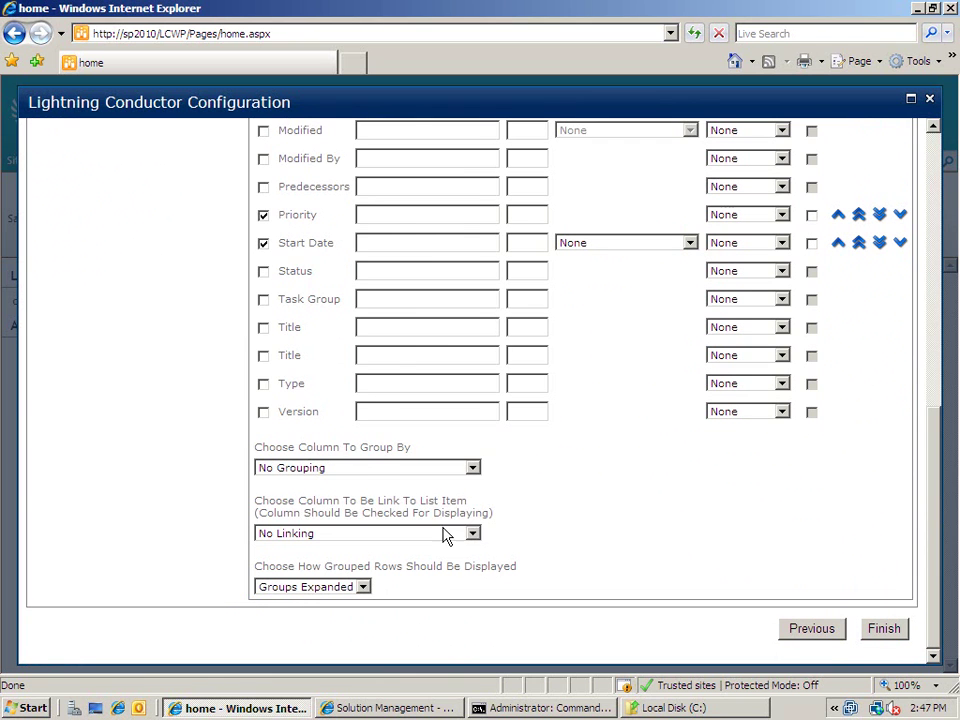
pyautogui.click(458, 535)
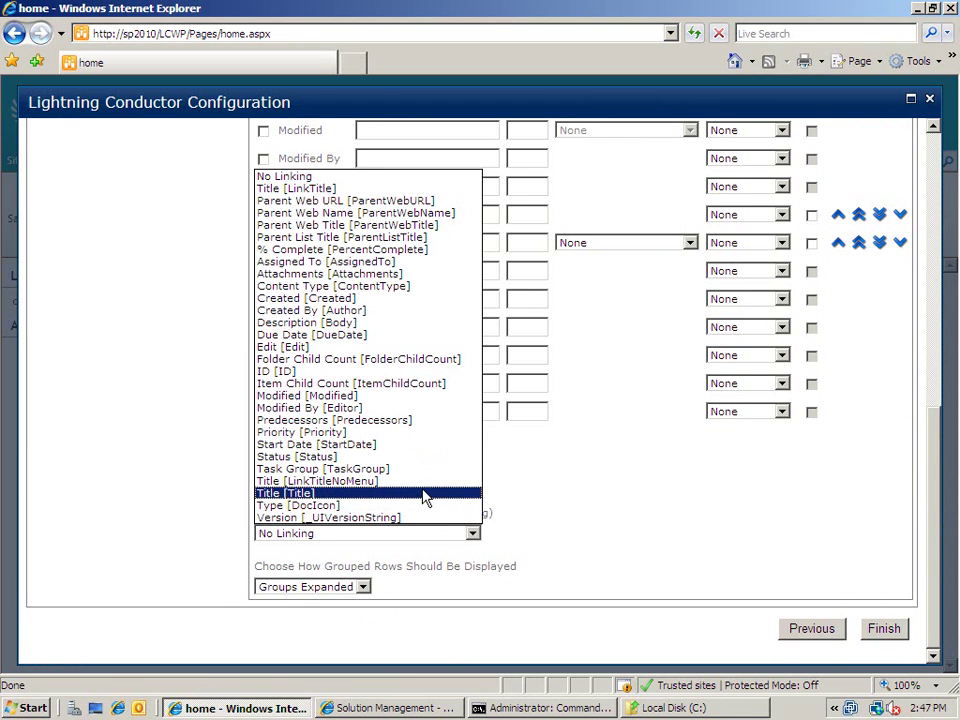
pyautogui.click(373, 190)
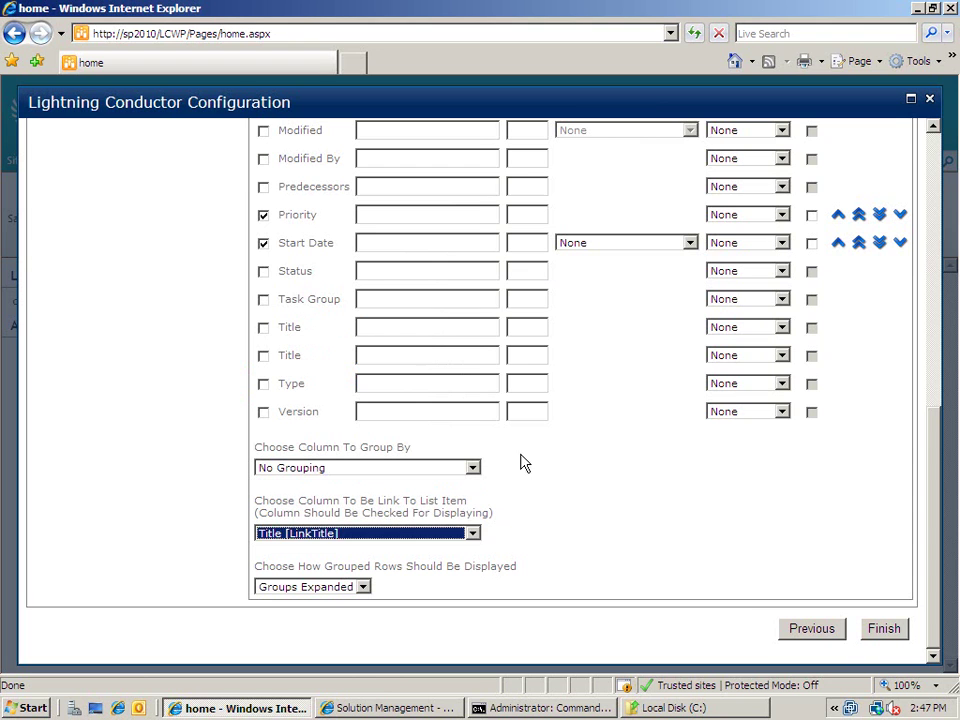
pyautogui.click(884, 630)
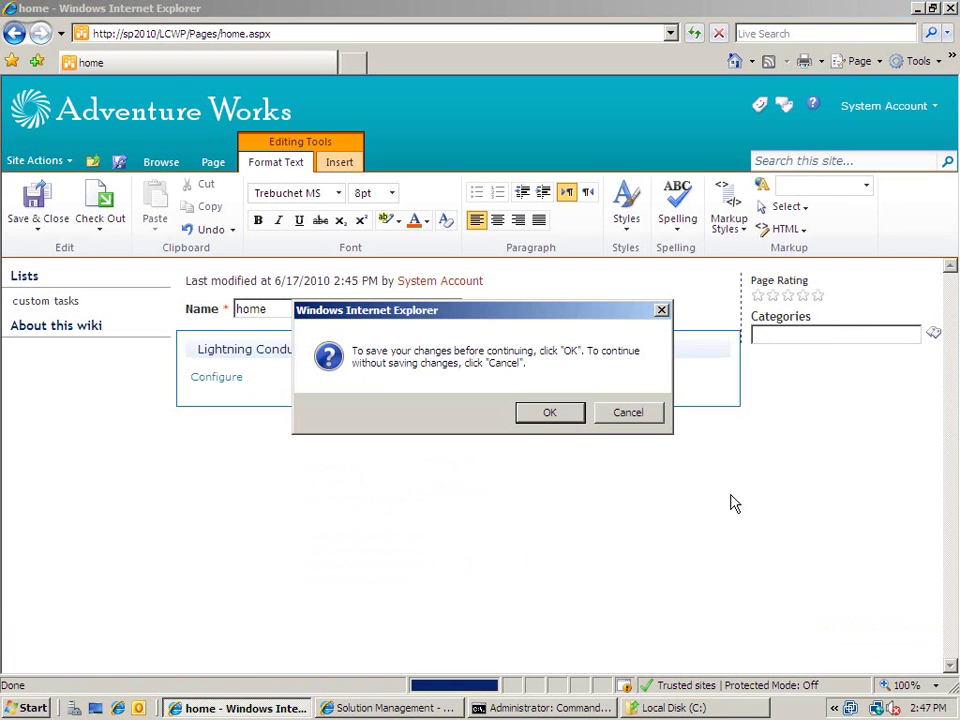
pyautogui.click(553, 413)
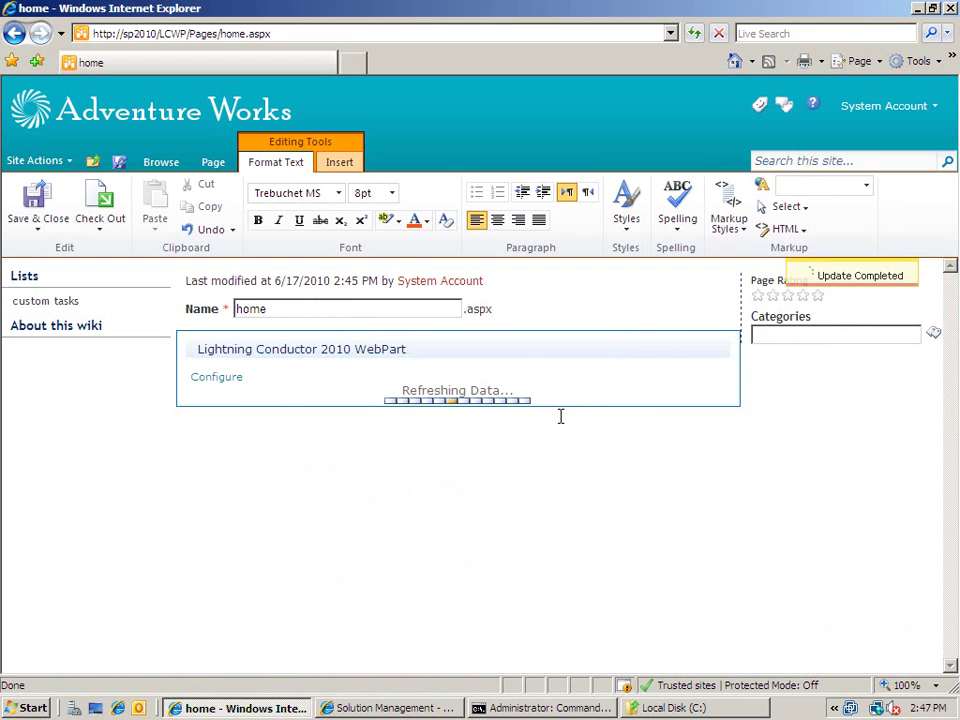